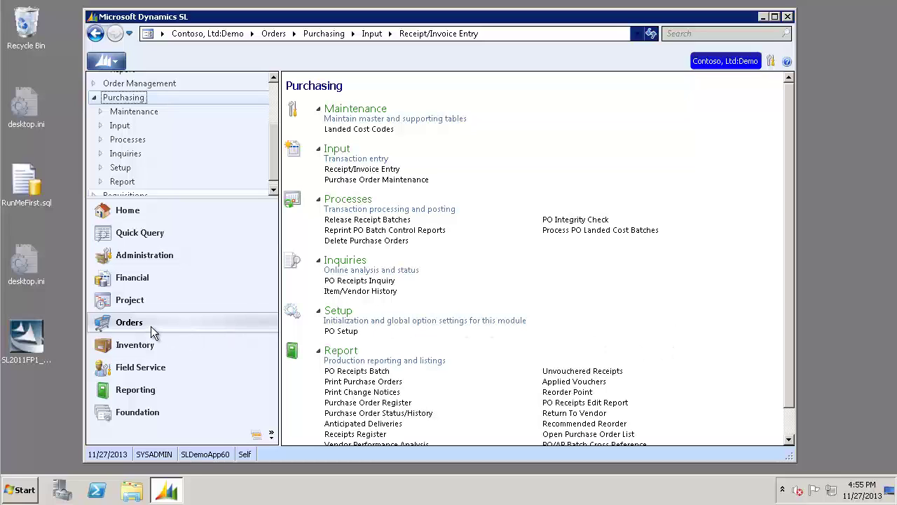
Start the Order Management Process Manager idling in the background and minimize its window.
left_click(175, 84)
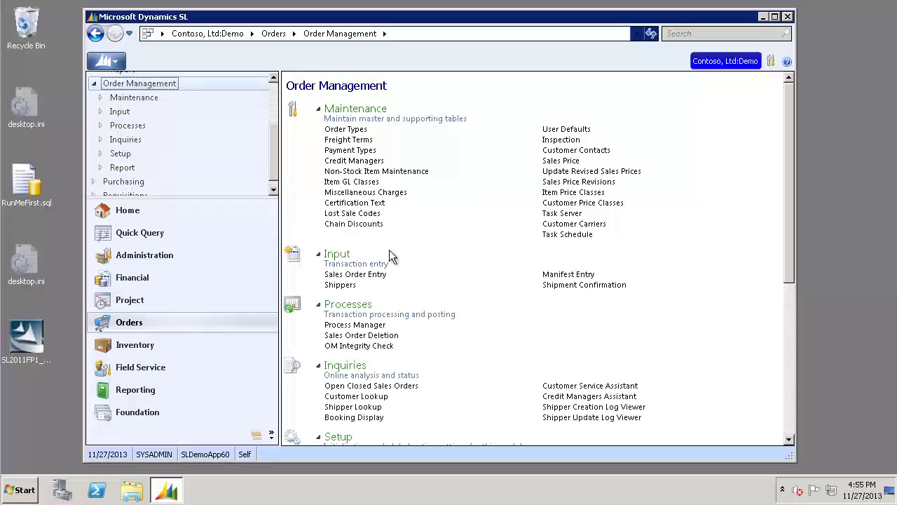
left_click(351, 325)
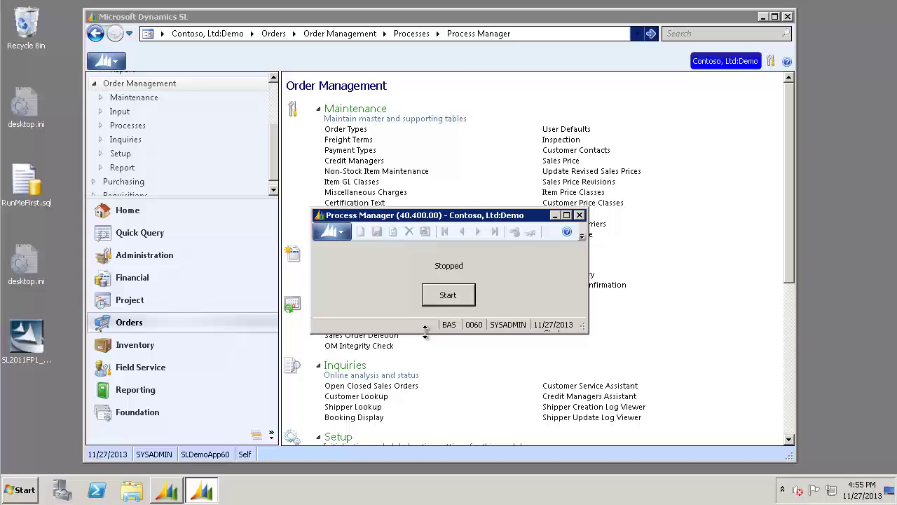
left_click(459, 298)
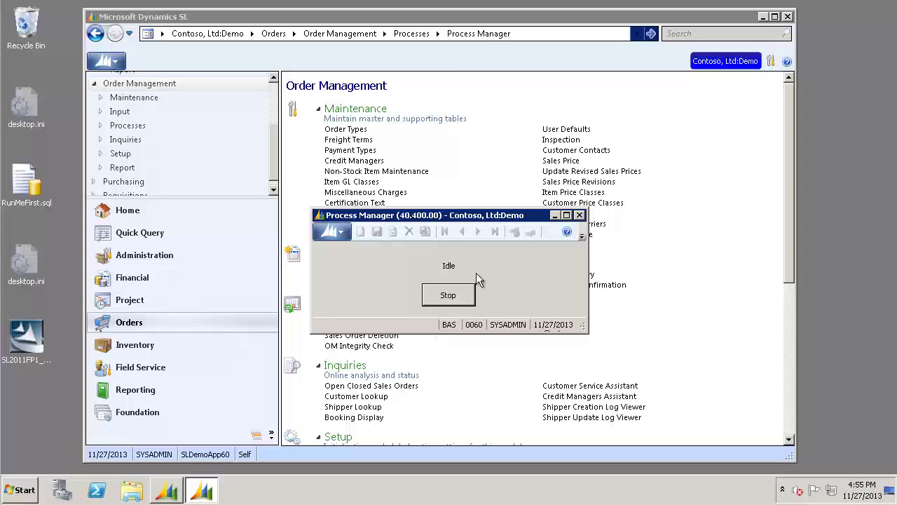
left_click(555, 216)
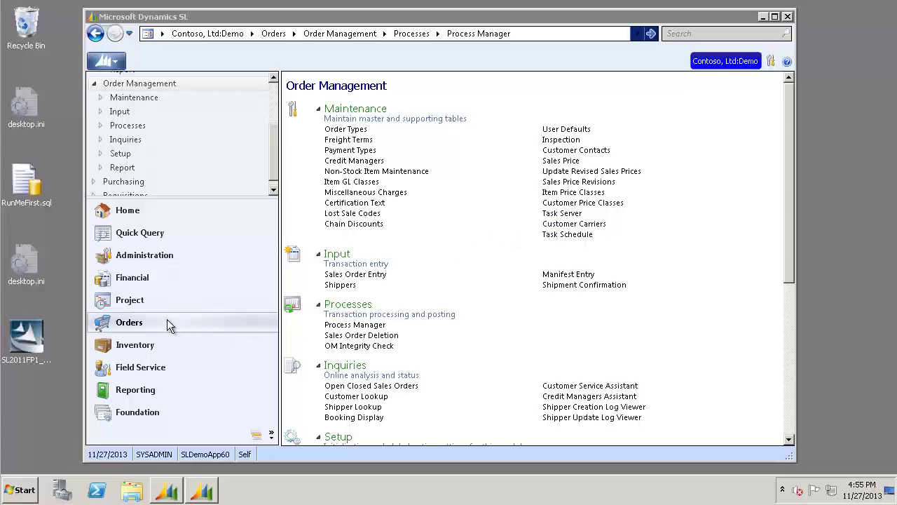
Begin a new purchase order in Purchase Order Maintenance with the first listed vendor.
left_click(107, 182)
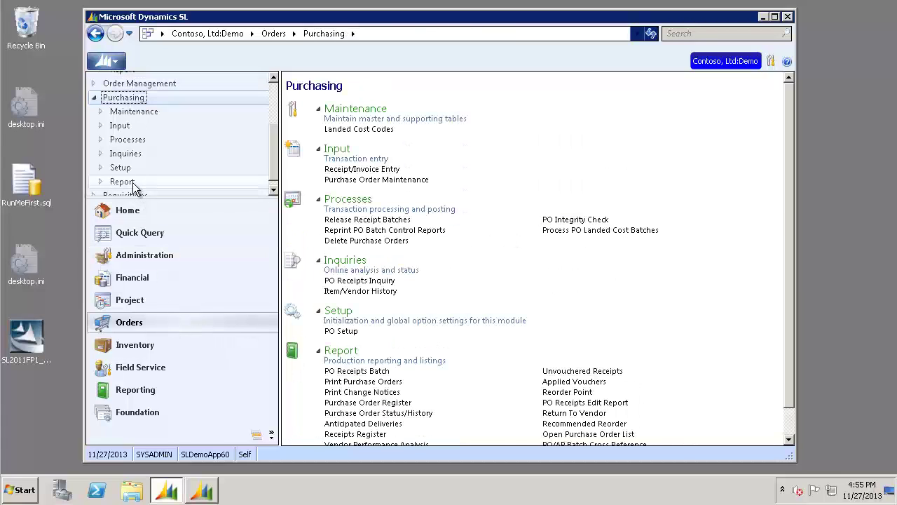
left_click(391, 180)
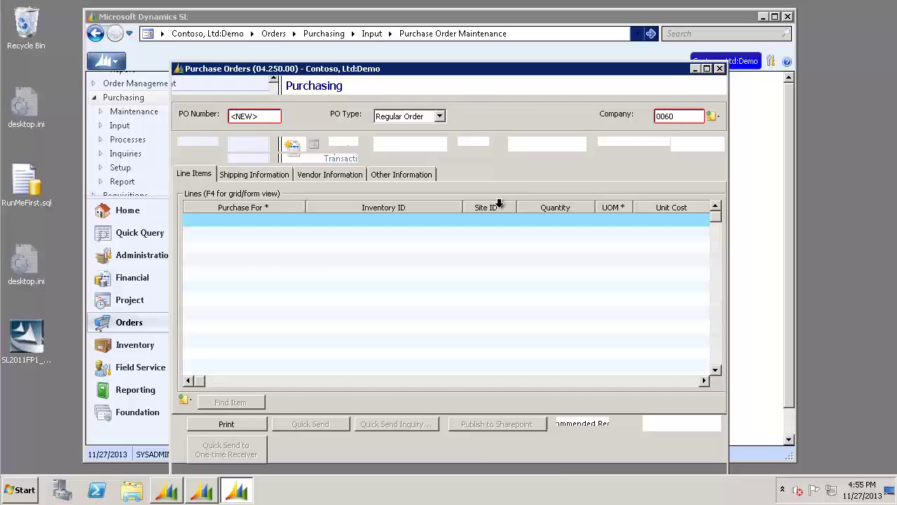
left_click(299, 150)
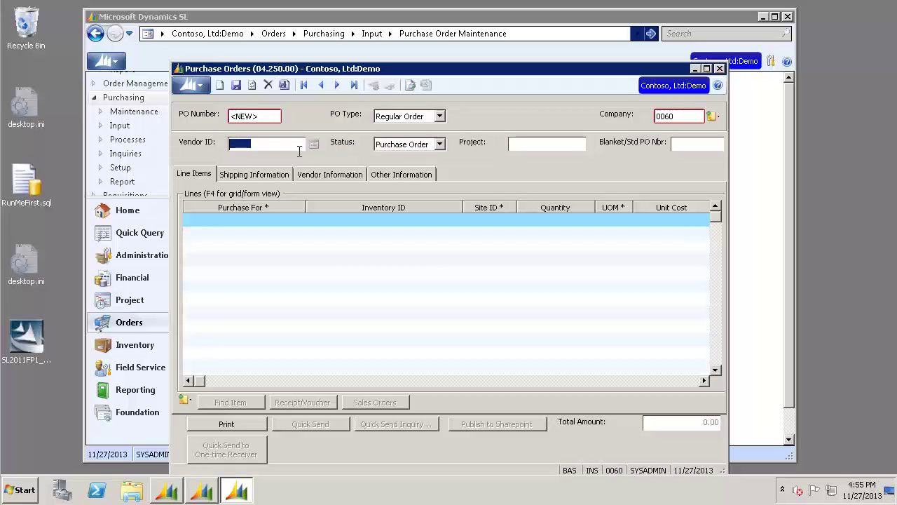
double_click(300, 150)
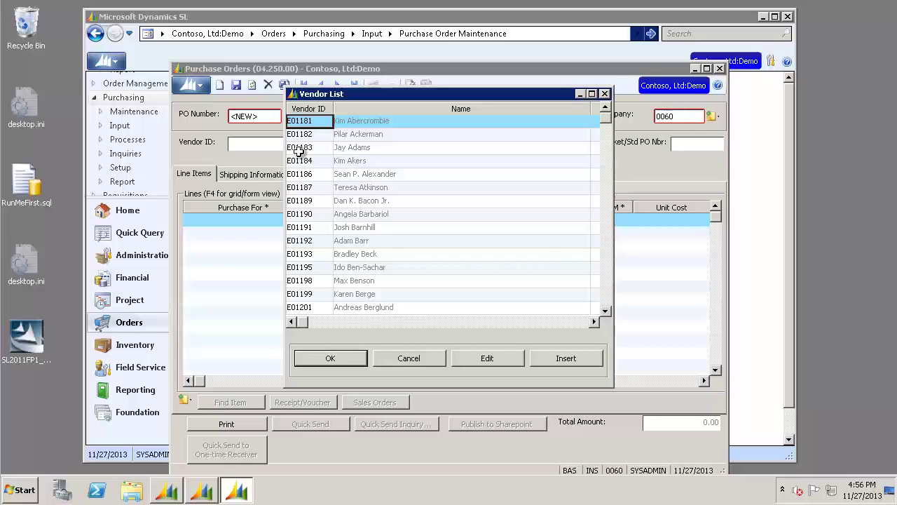
key("Return")
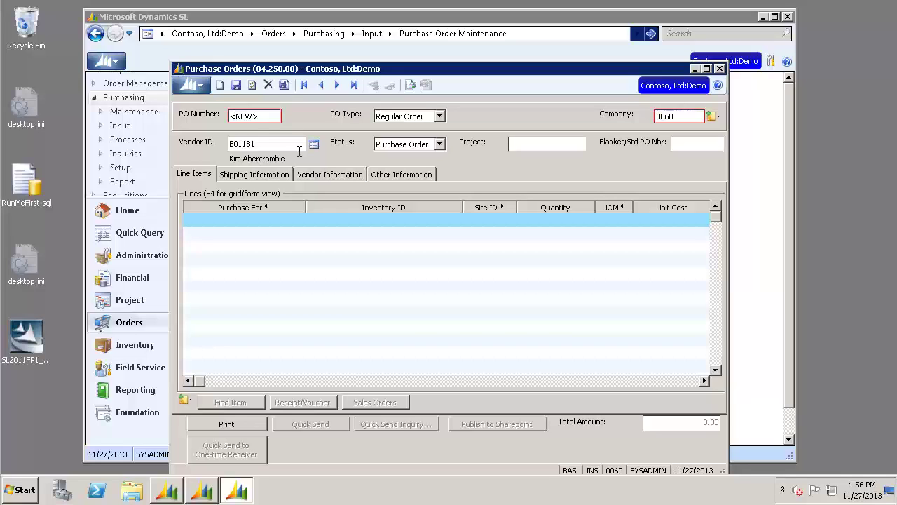
key("Tab")
key("Tab")
key("Tab")
key("Tab")
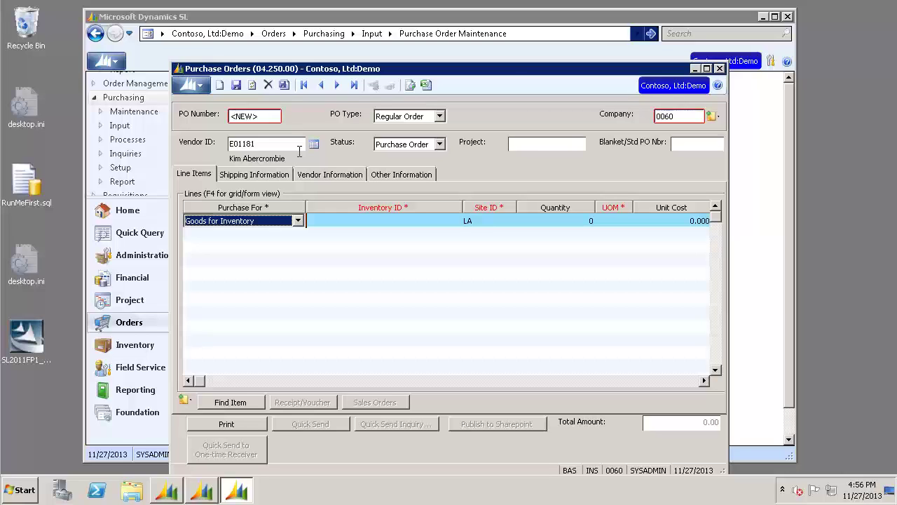
Add line 1 ordering 2 EA of 0RBOLT at site 200, totaling 2.00.
key("Tab")
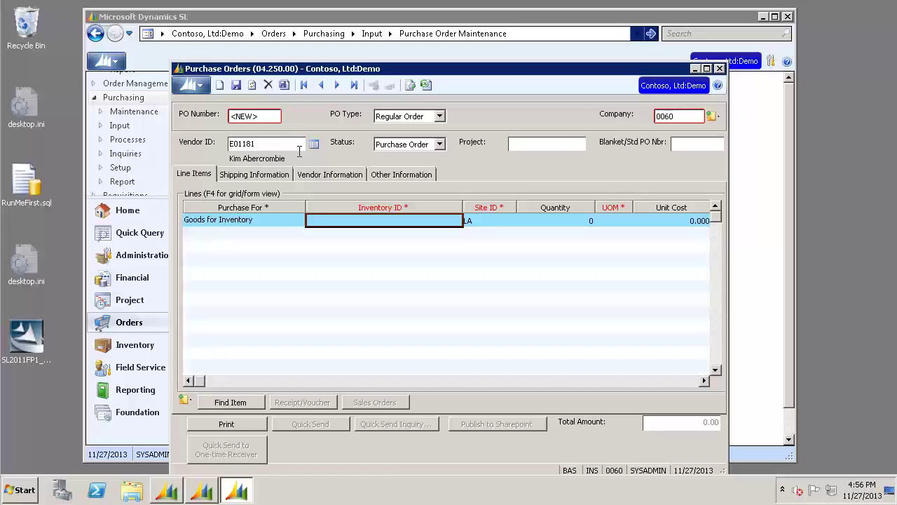
key("F3")
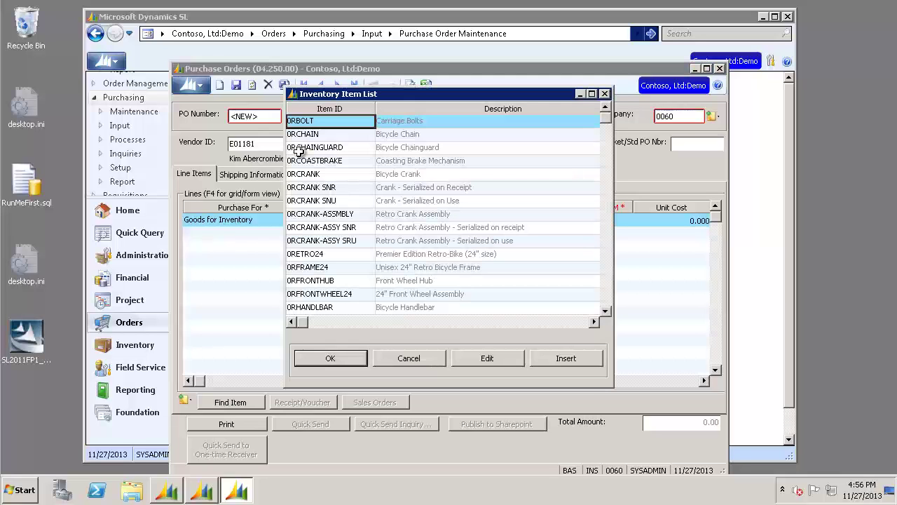
key("Return")
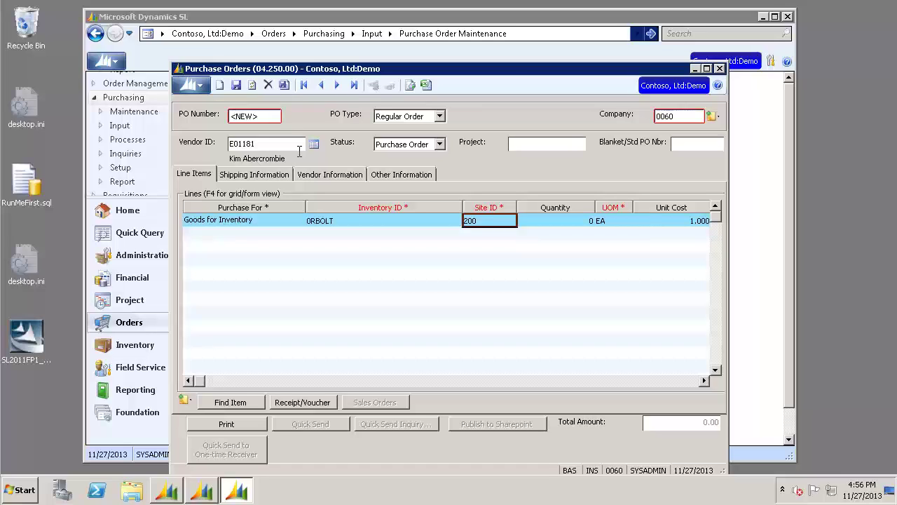
key("Tab")
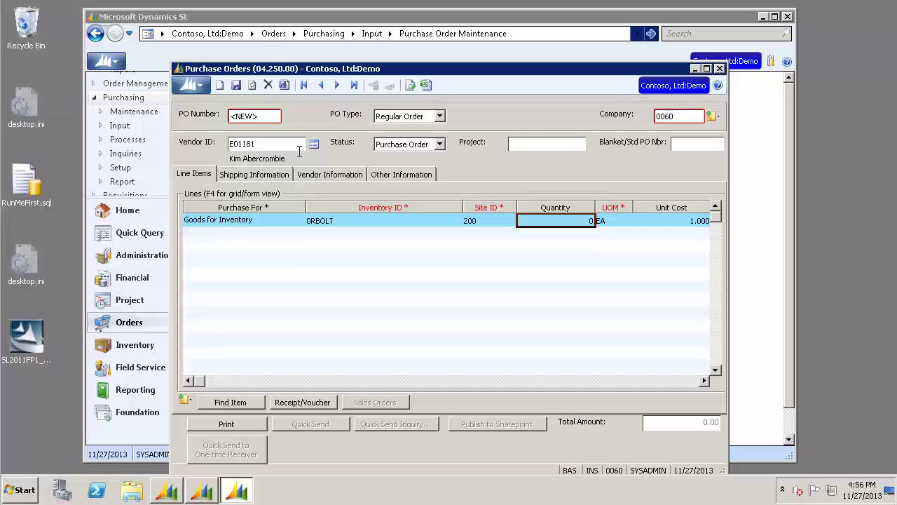
type("2")
key("Tab")
key("Tab")
key("Tab")
key("Tab")
key("Tab")
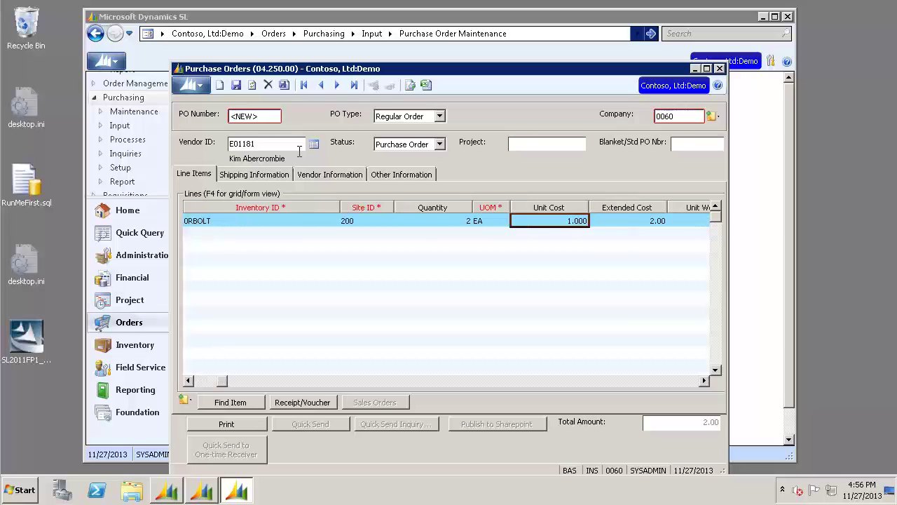
key("Tab")
key("Tab")
key("Tab")
key("Tab")
key("Tab")
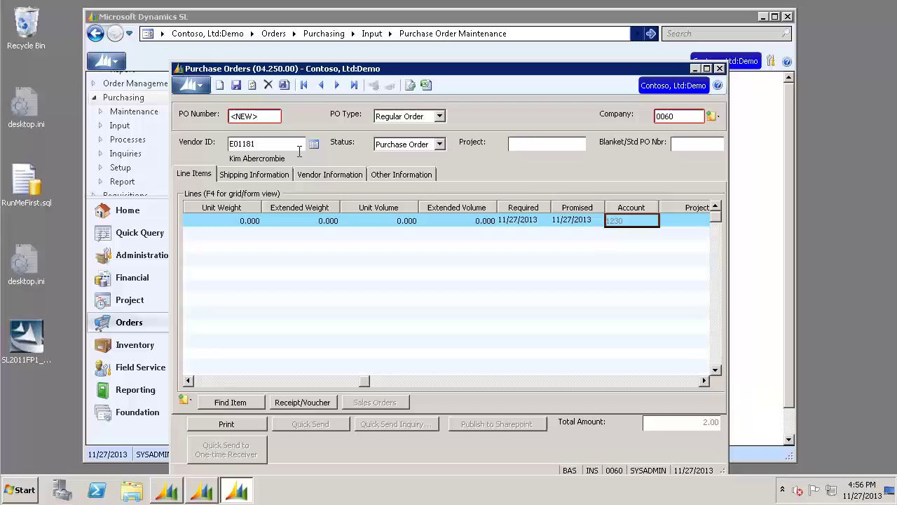
key("Tab")
key("Tab")
key("Tab")
key("Tab")
key("Tab")
key("Tab")
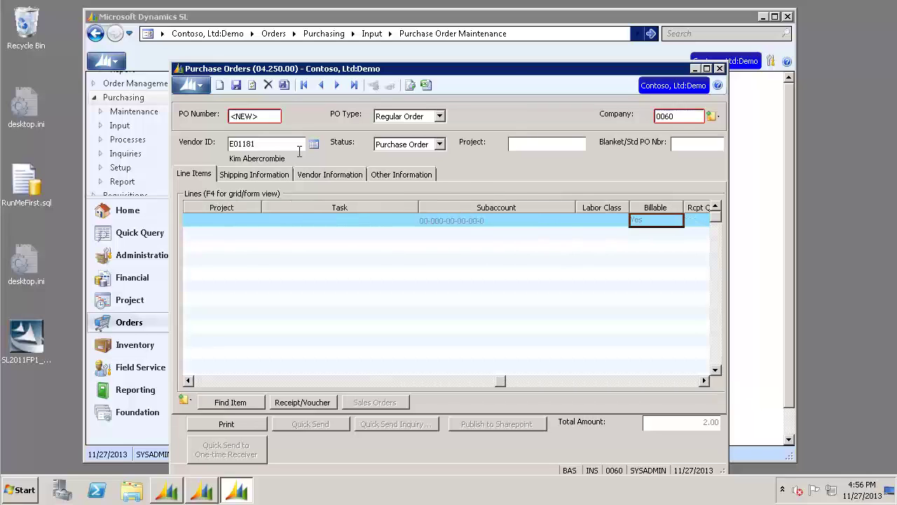
key("Tab")
key("Tab")
key("Tab")
key("Tab")
key("Tab")
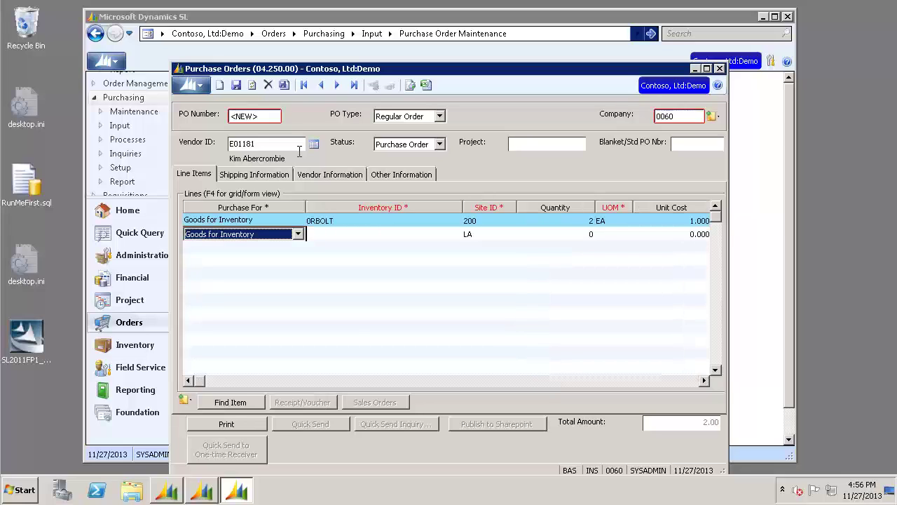
Save and finish the purchase order, then close the Purchase Orders window.
left_click(236, 84)
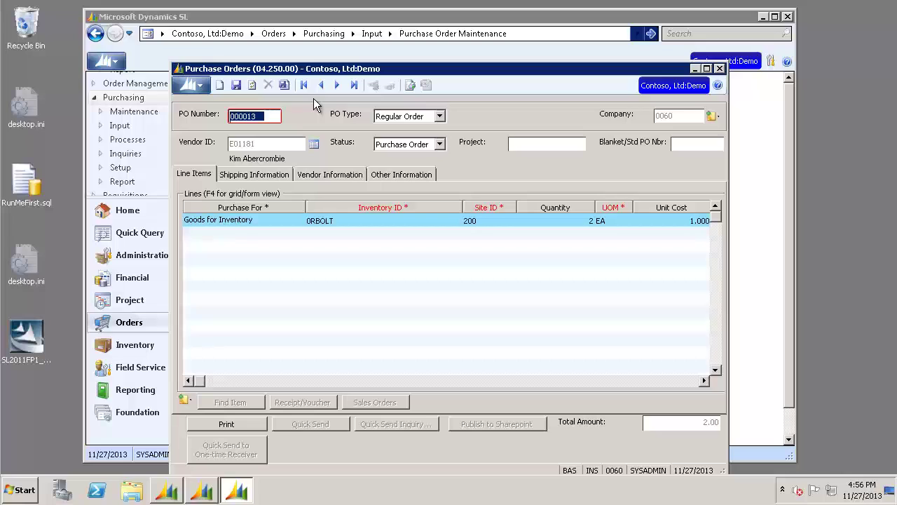
left_click(284, 84)
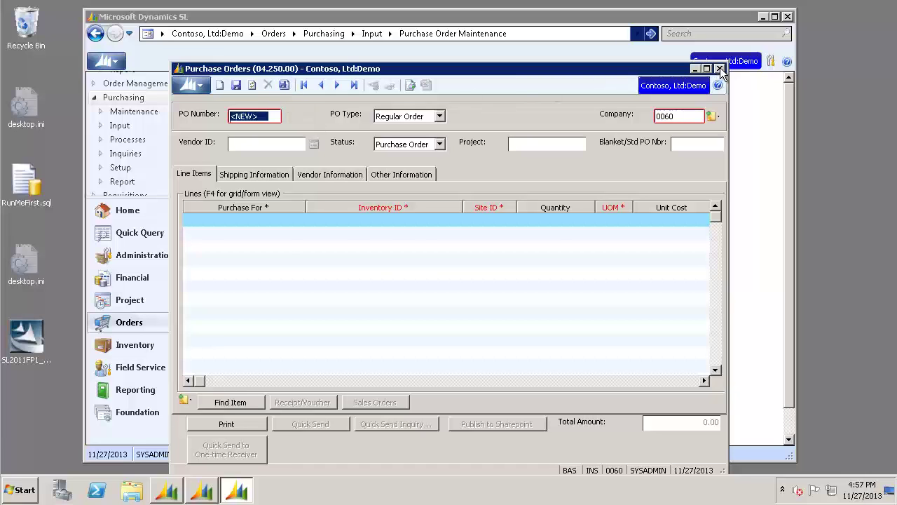
left_click(719, 68)
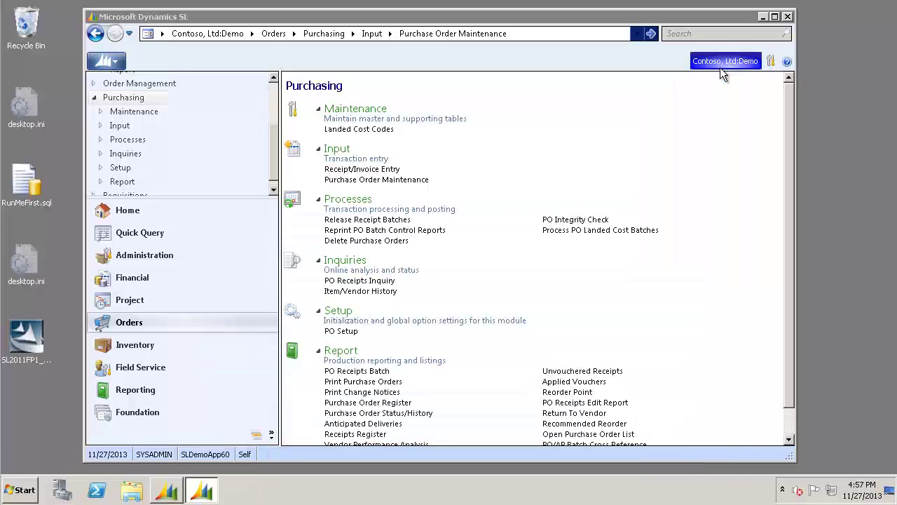
Start a receipt for PO 000013, loading its 2 EA 0RBOLT line at site 200.
left_click(367, 170)
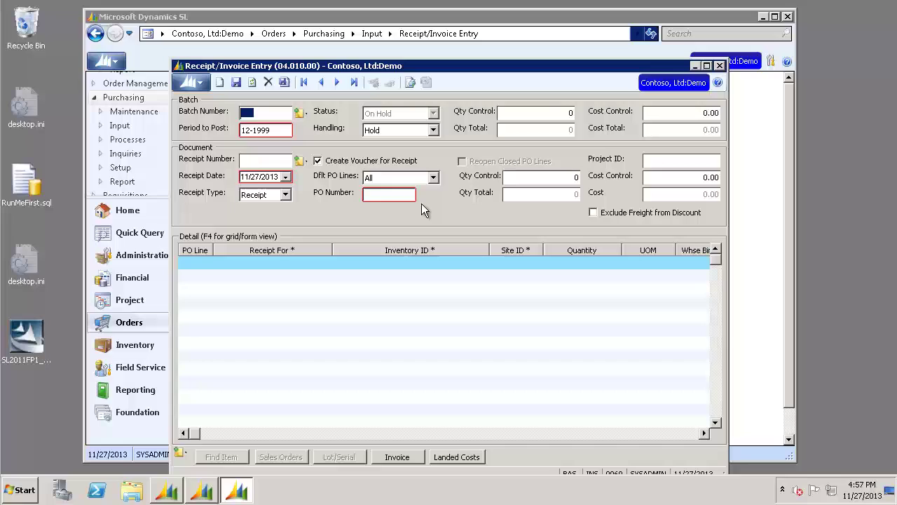
left_click(405, 195)
left_click(406, 195)
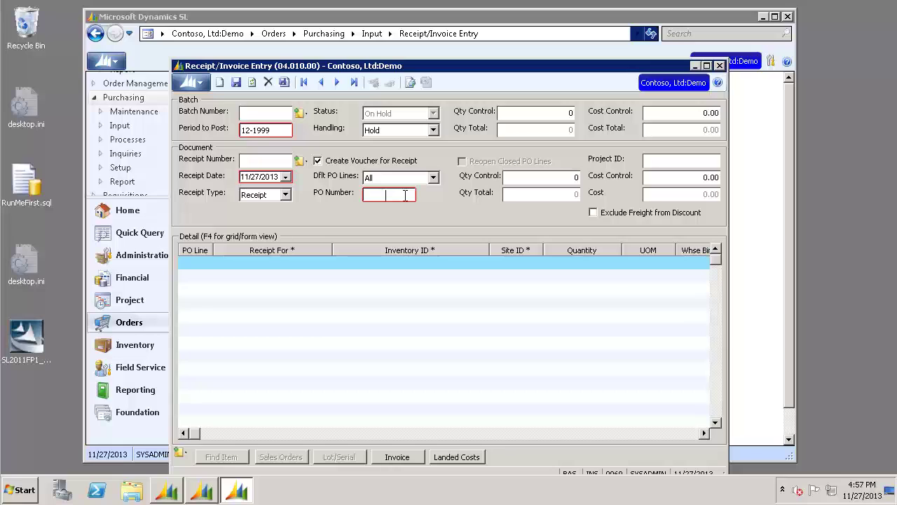
key("F3")
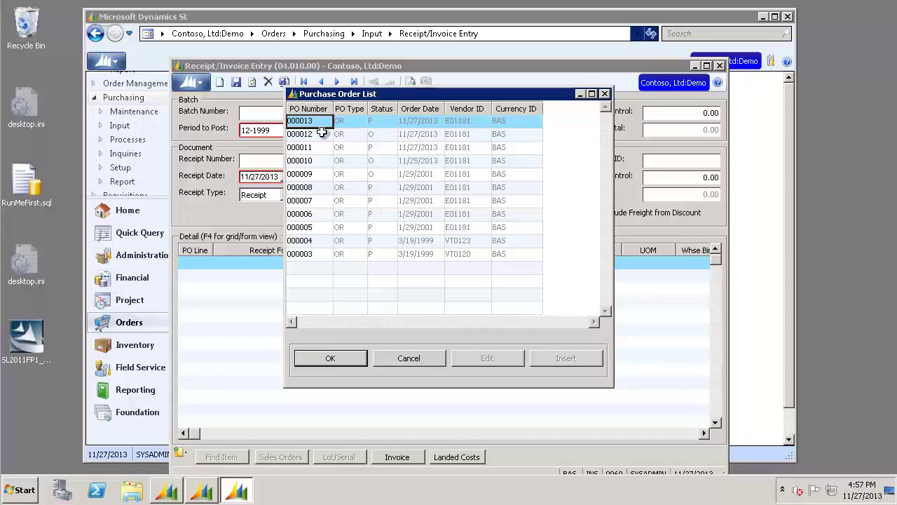
left_click(342, 365)
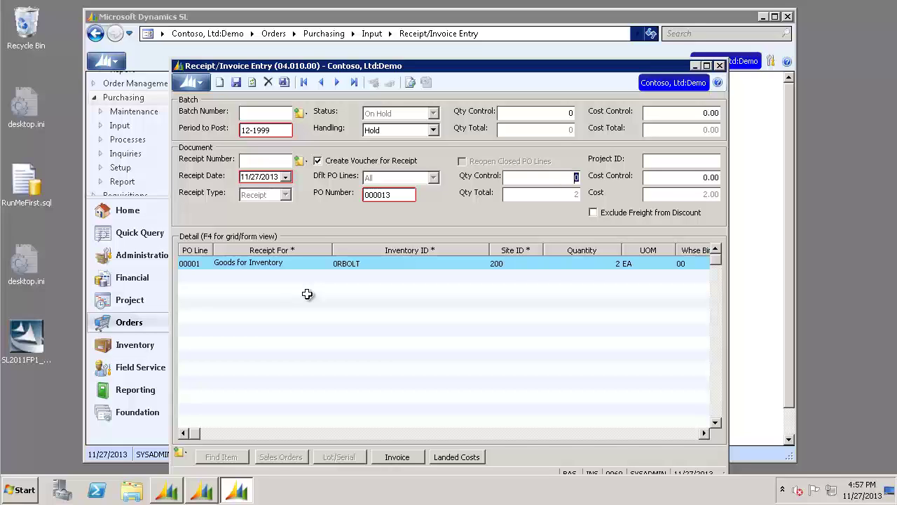
Enter 2 and 2.00 in the receipt's and batch's quantity and cost controls.
type("2")
key("Tab")
type("2")
key("Tab")
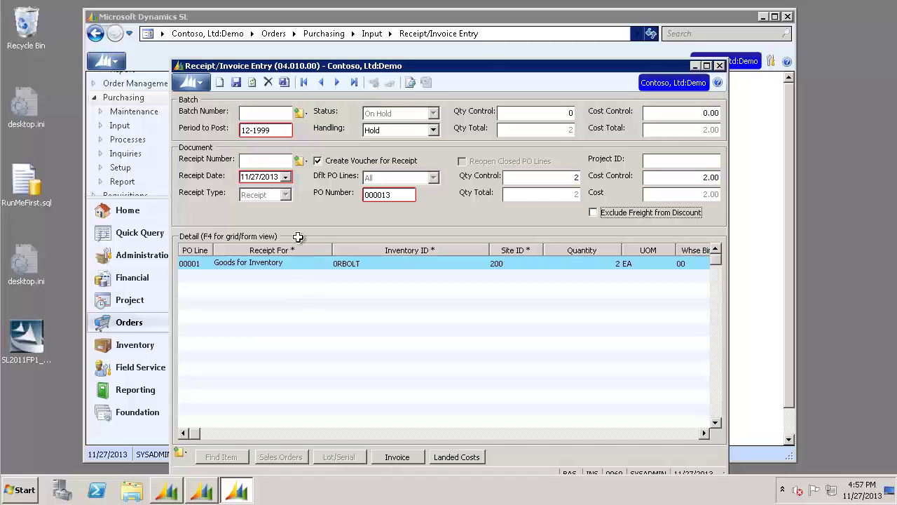
left_click(563, 112)
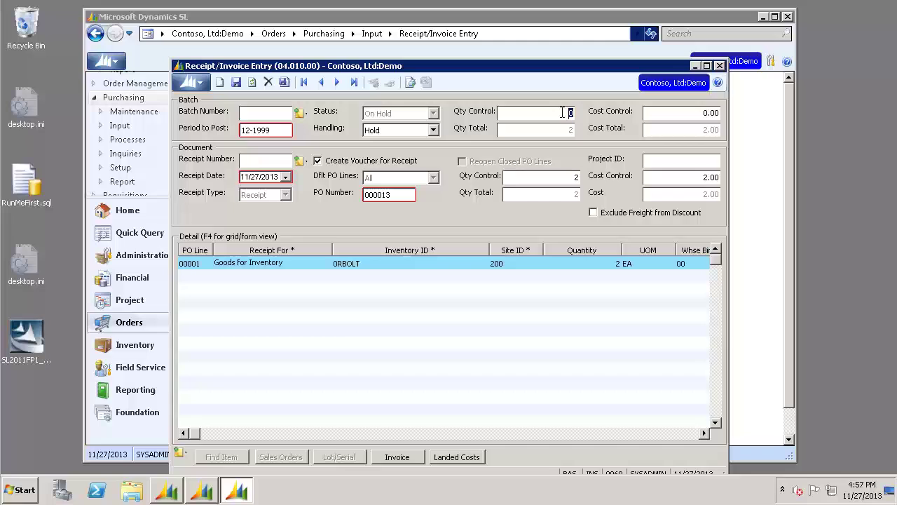
type("2")
key("Tab")
type("2")
key("Tab")
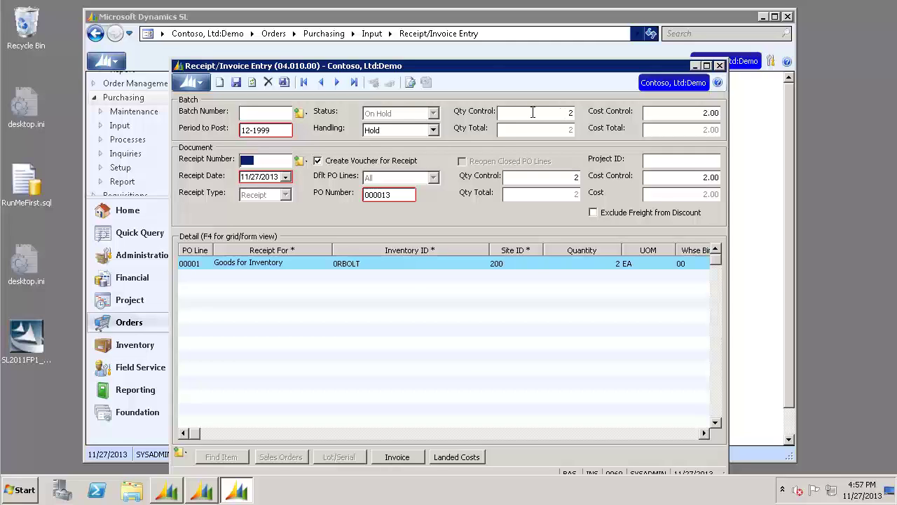
Set batch handling to Release Now and save the receipt as 000007.
left_click(433, 130)
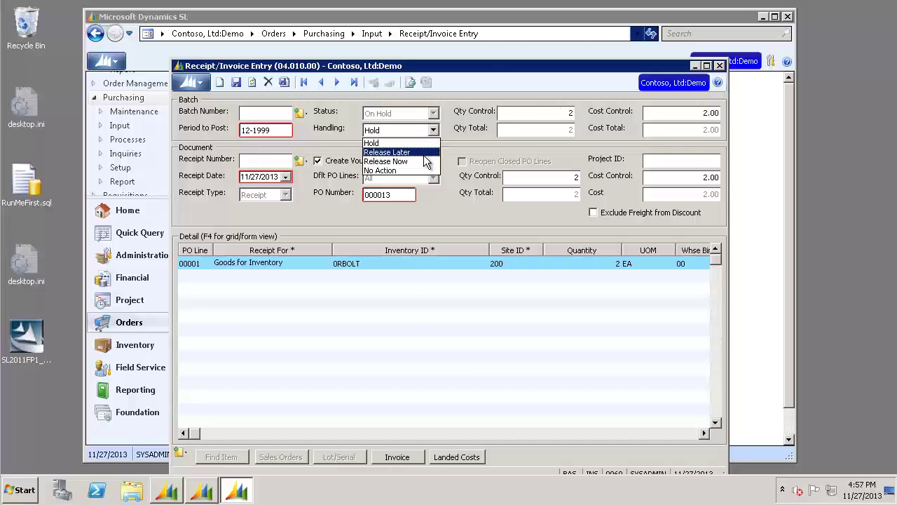
left_click(425, 163)
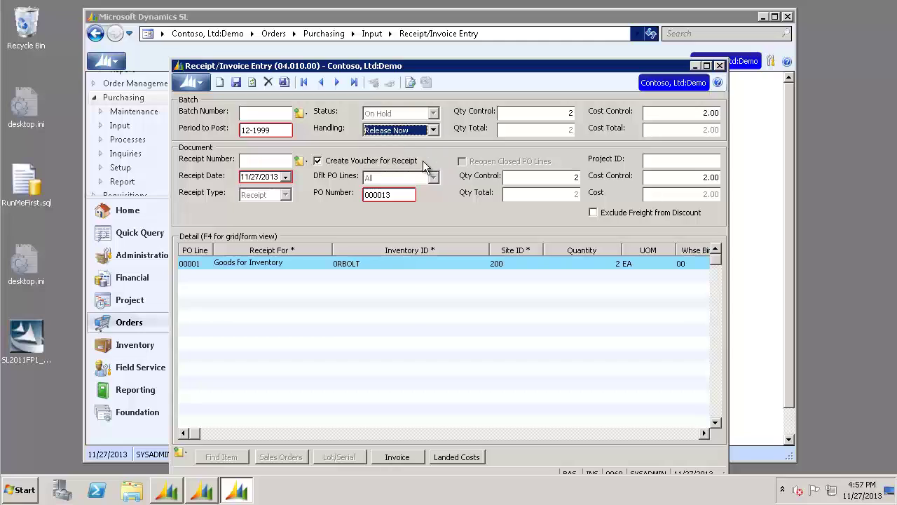
left_click(236, 83)
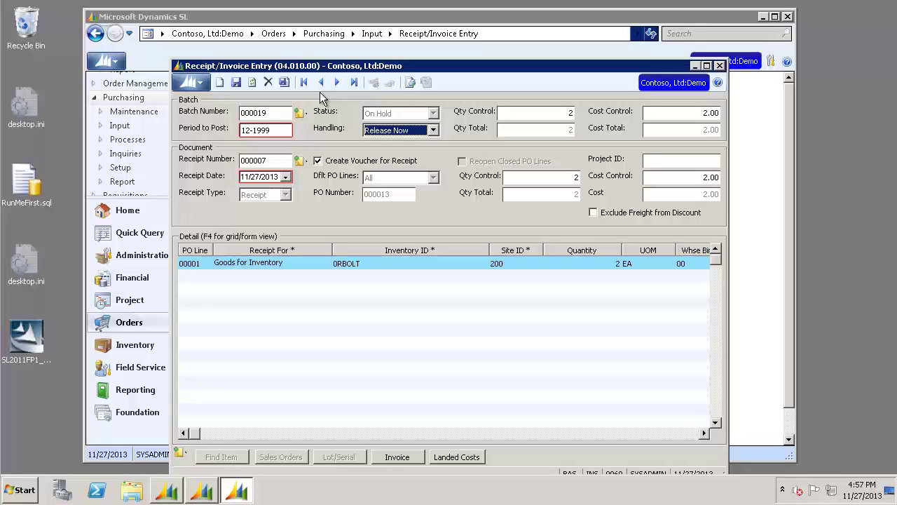
Insert a new batch to release batch 000019 and acknowledge the completed release.
left_click(284, 82)
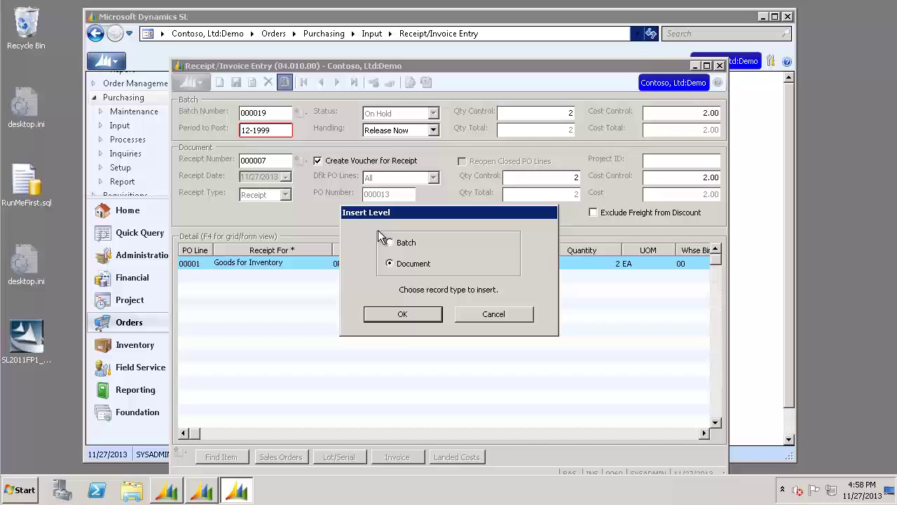
left_click(391, 243)
left_click(427, 314)
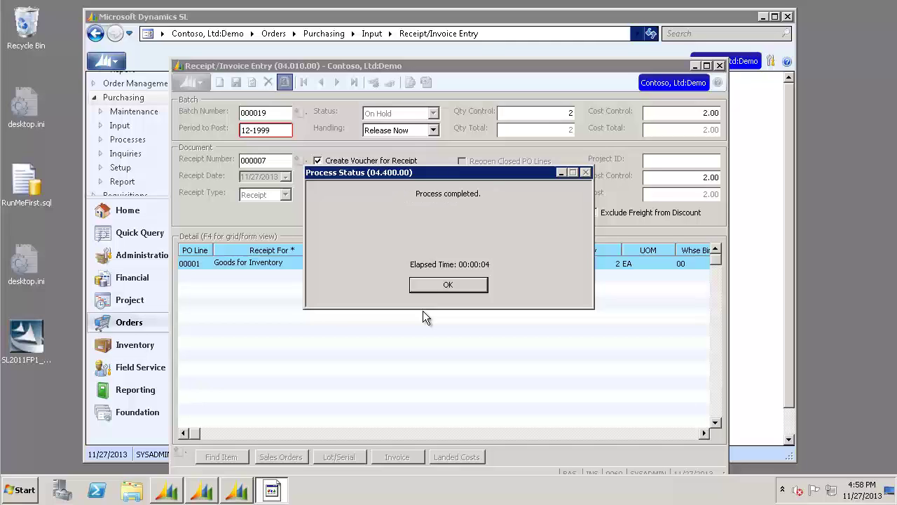
left_click(465, 285)
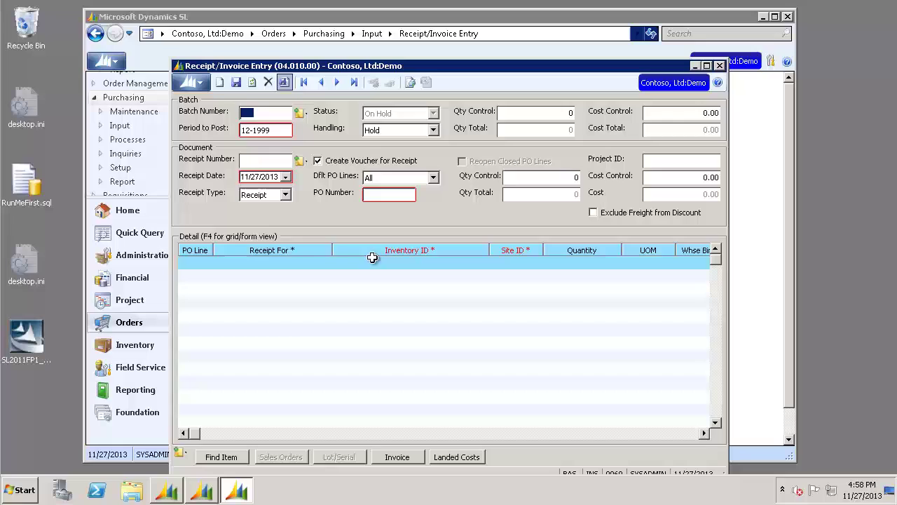
Make the document a Return referencing purchase order 000013.
left_click(286, 195)
left_click(285, 217)
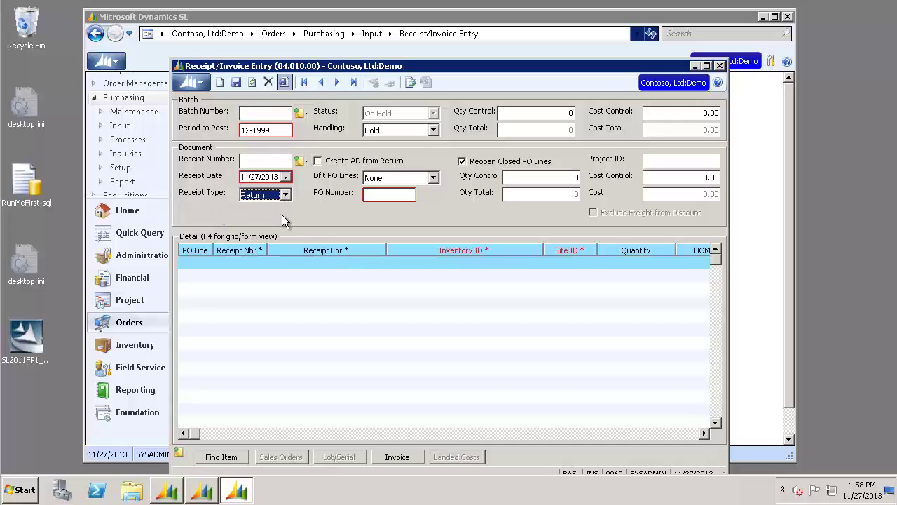
left_click(375, 195)
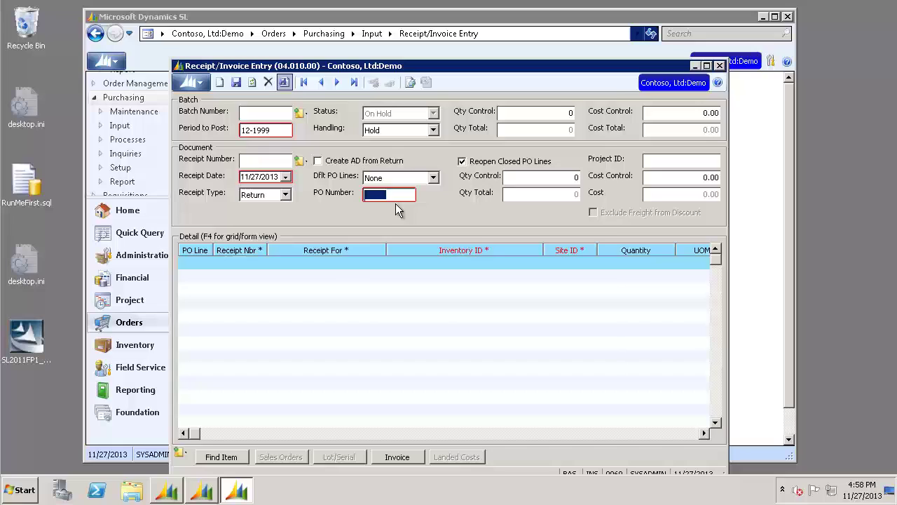
key("F3")
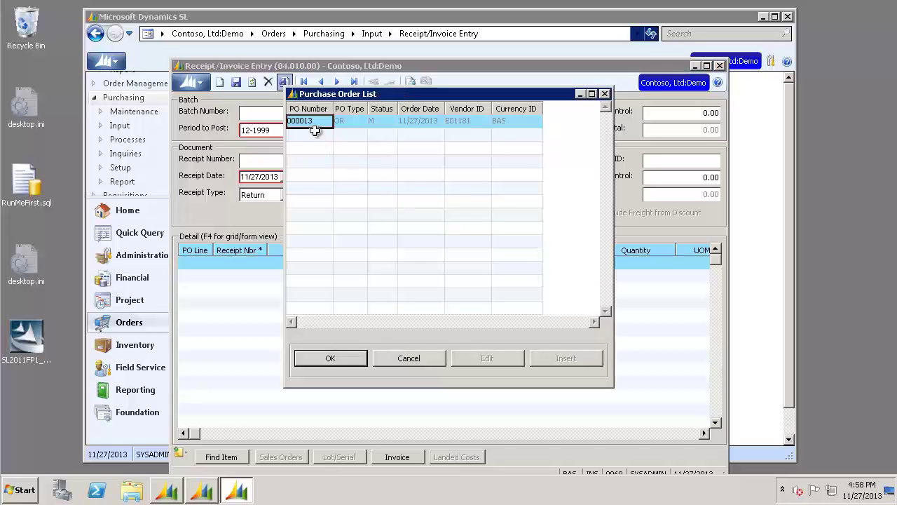
left_click(344, 360)
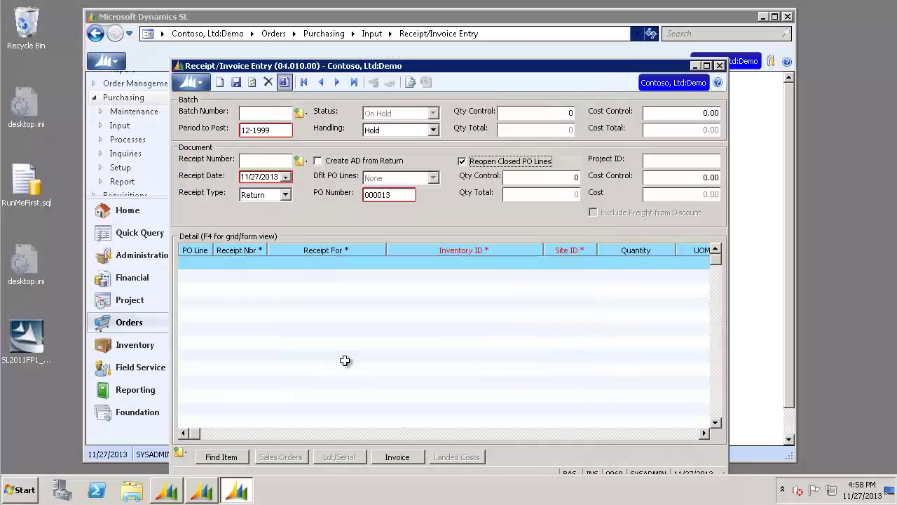
Pull PO line 00001 from receipt 000007 for 2 EA of 0RBOLT.
left_click(200, 261)
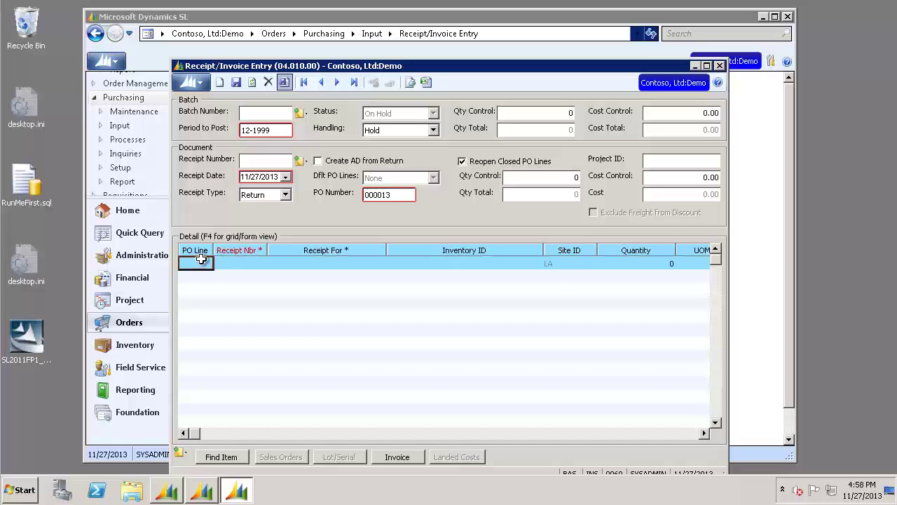
double_click(202, 260)
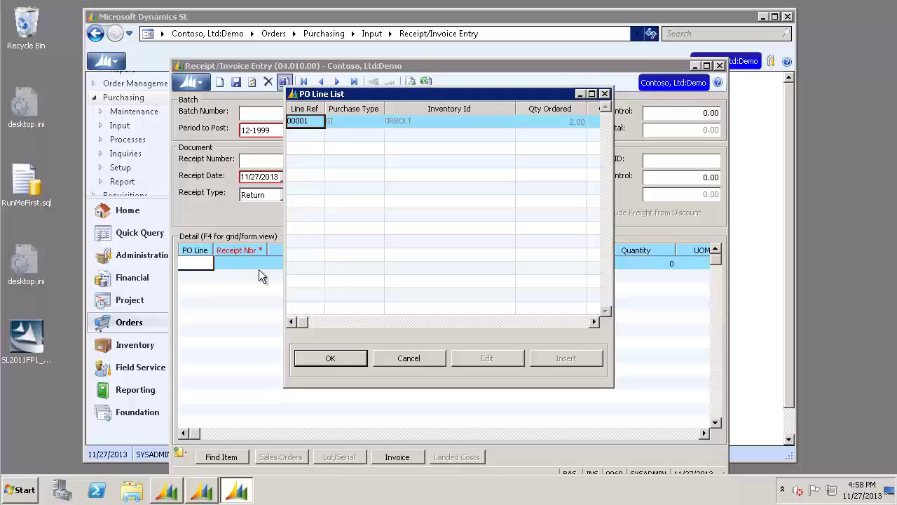
left_click(347, 361)
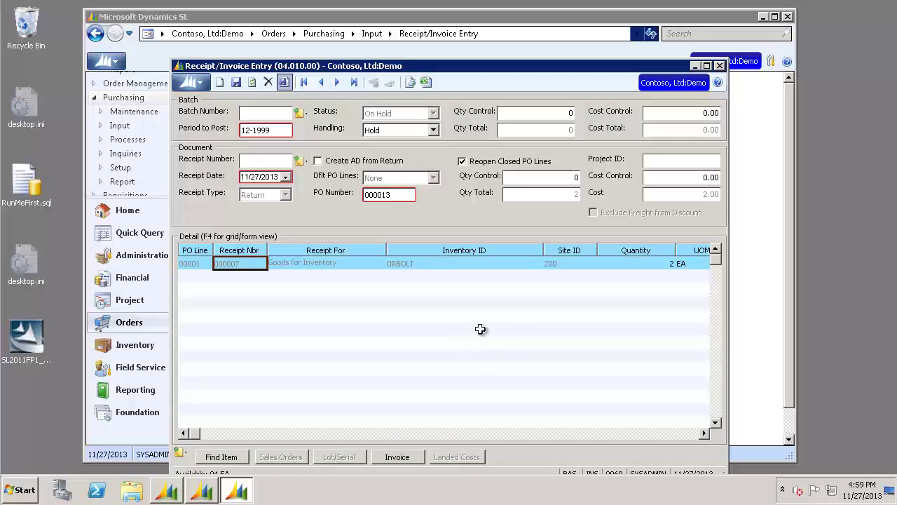
Enter 2 and 2.00 in the return's and batch's quantity and cost controls.
left_click(573, 176)
type("2")
key("Tab")
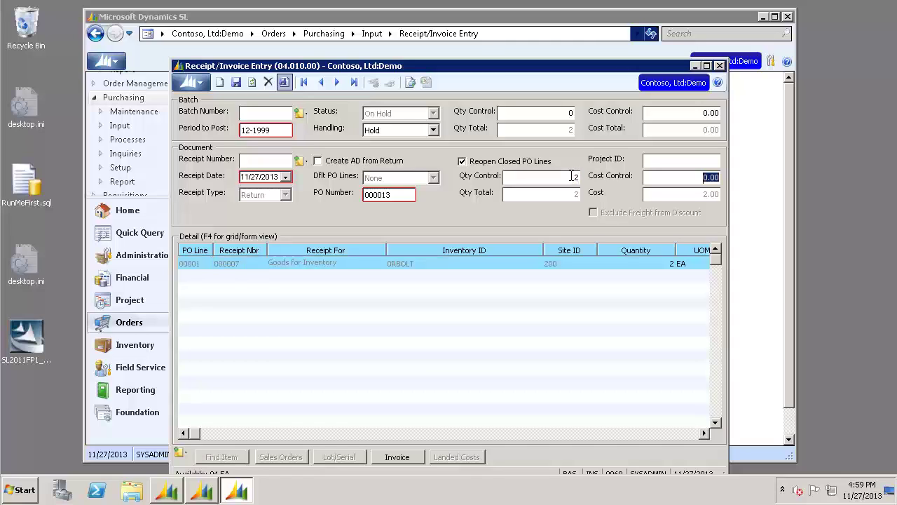
type("2")
left_click(557, 113)
type("2")
key("Tab")
type("2")
key("Tab")
Set batch handling to Release Now and save the return as receipt 000008.
left_click(433, 129)
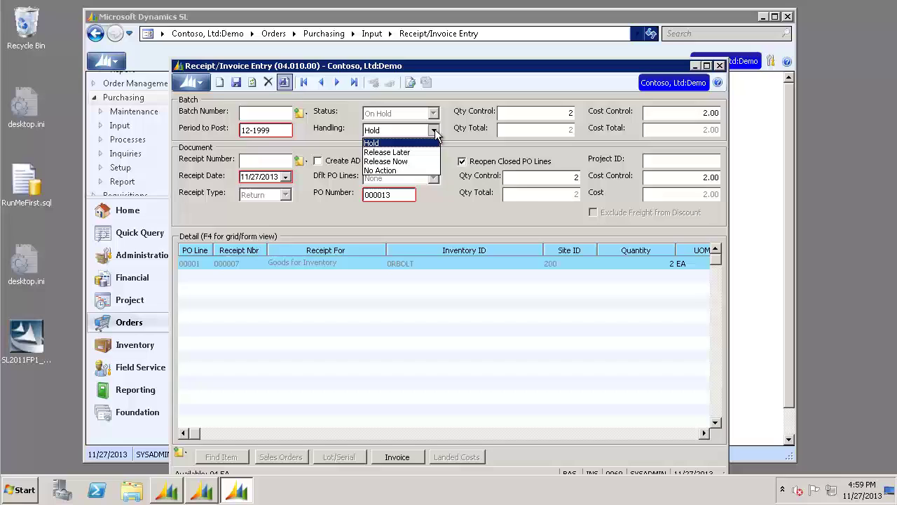
left_click(430, 164)
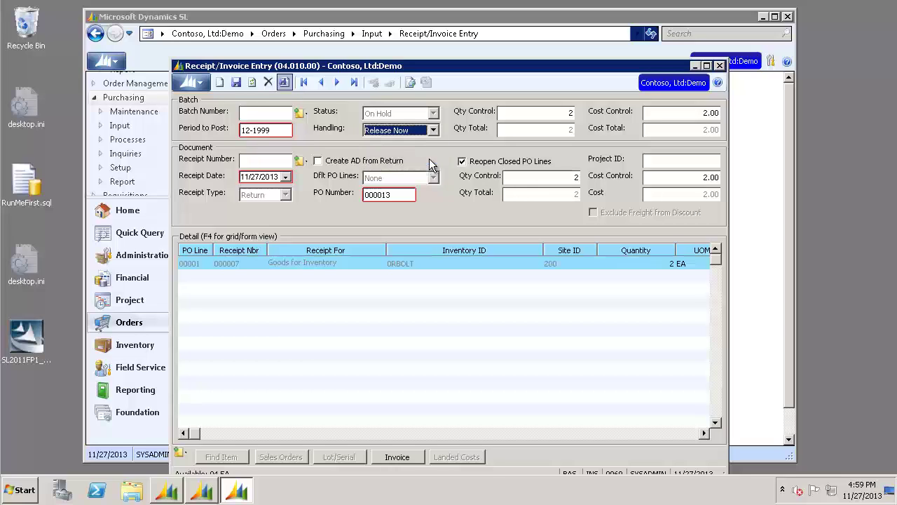
left_click(237, 83)
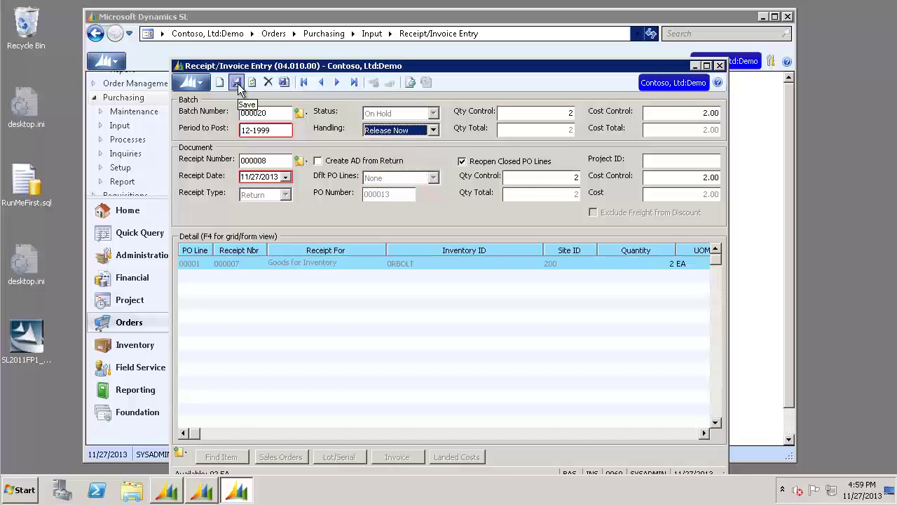
Insert a new batch so return batch 000020 releases.
left_click(284, 82)
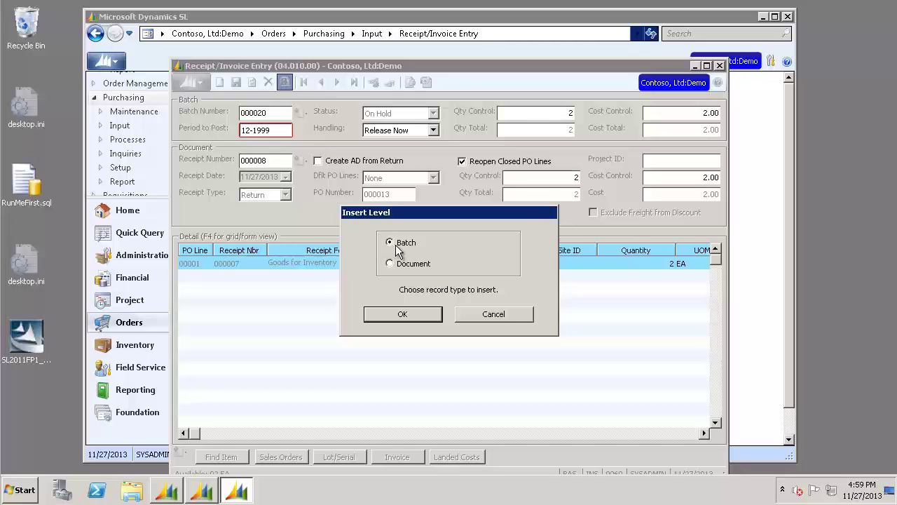
left_click(414, 315)
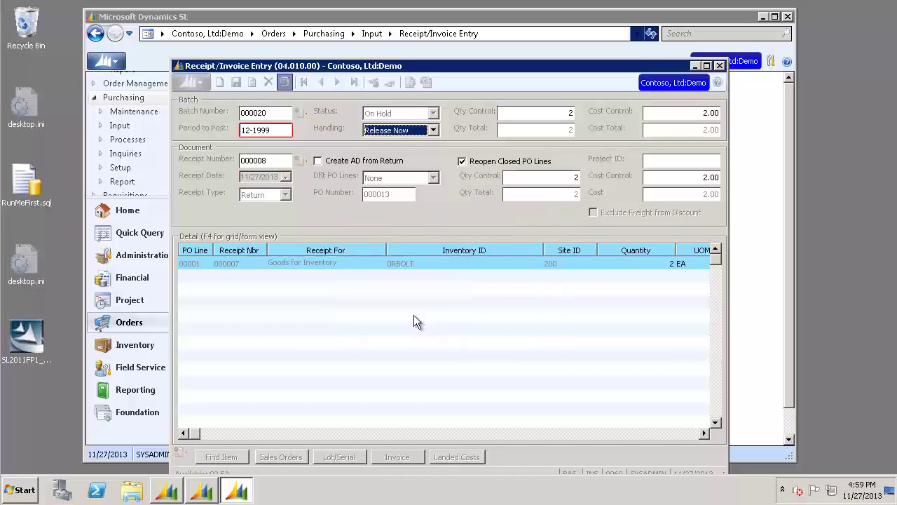